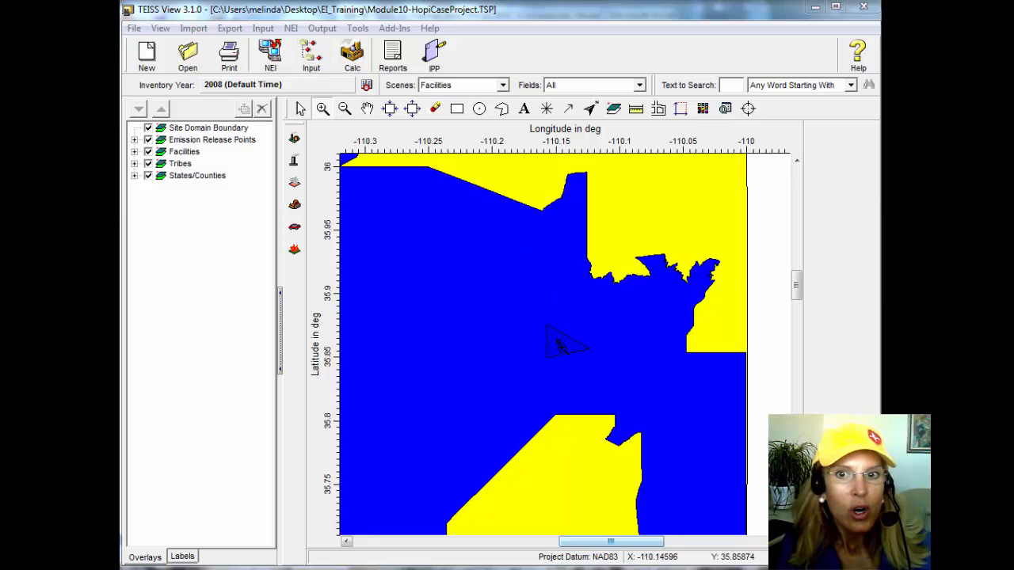
Select the triangular Rangeland Waste Company facility on the map and open its record for editing.
scroll(567, 346, up, 1)
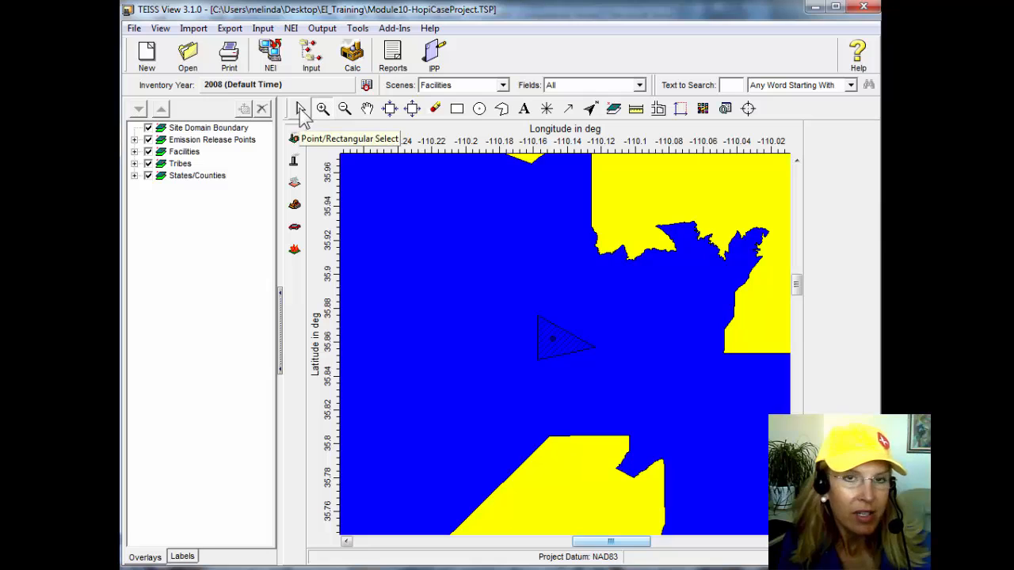
click(301, 111)
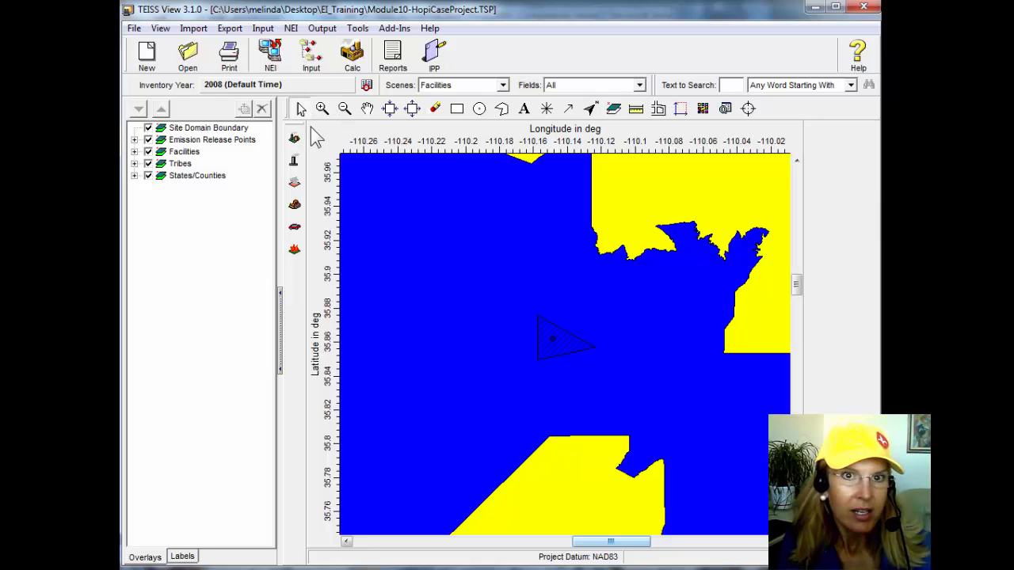
click(561, 342)
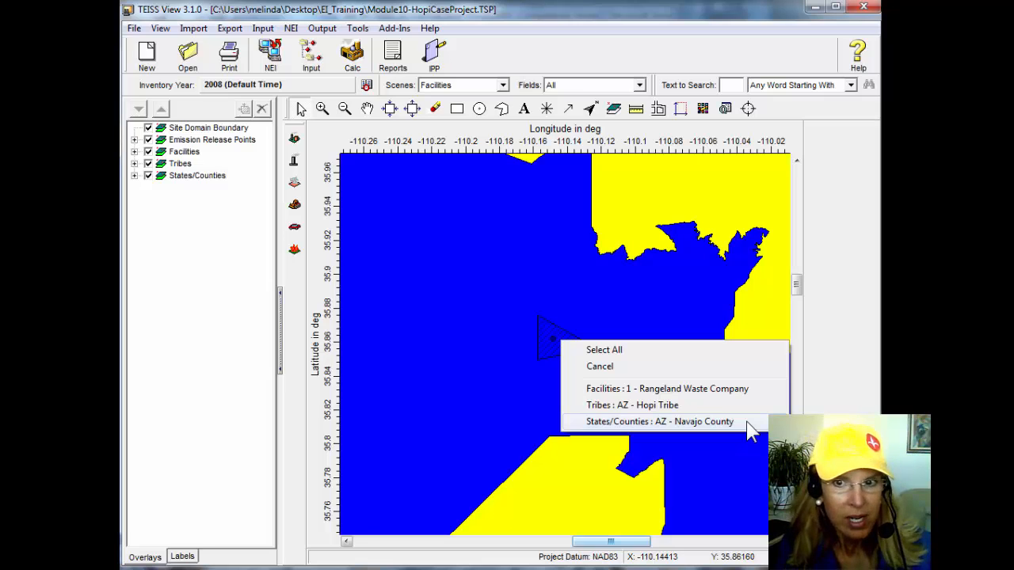
click(679, 389)
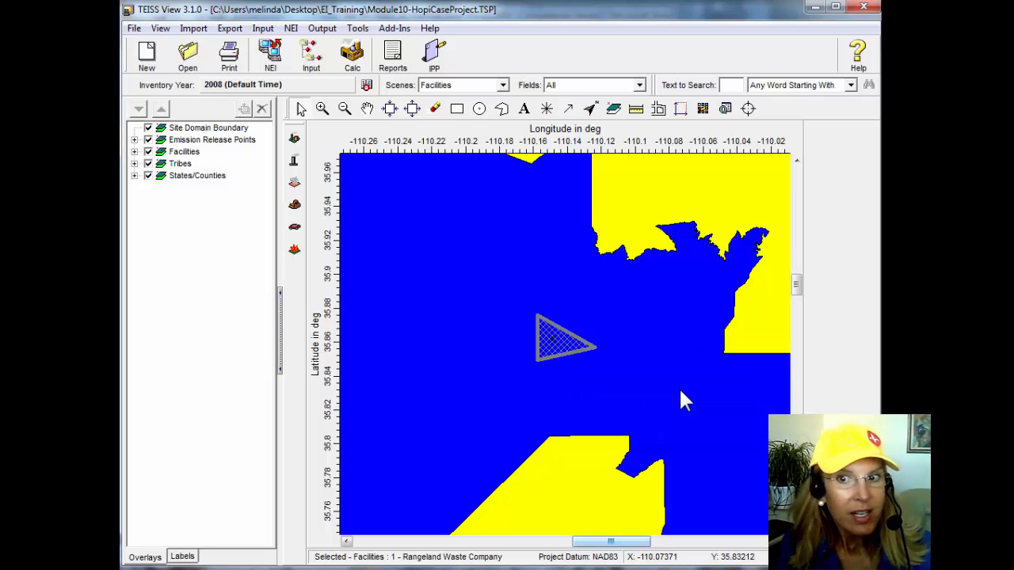
right_click(574, 353)
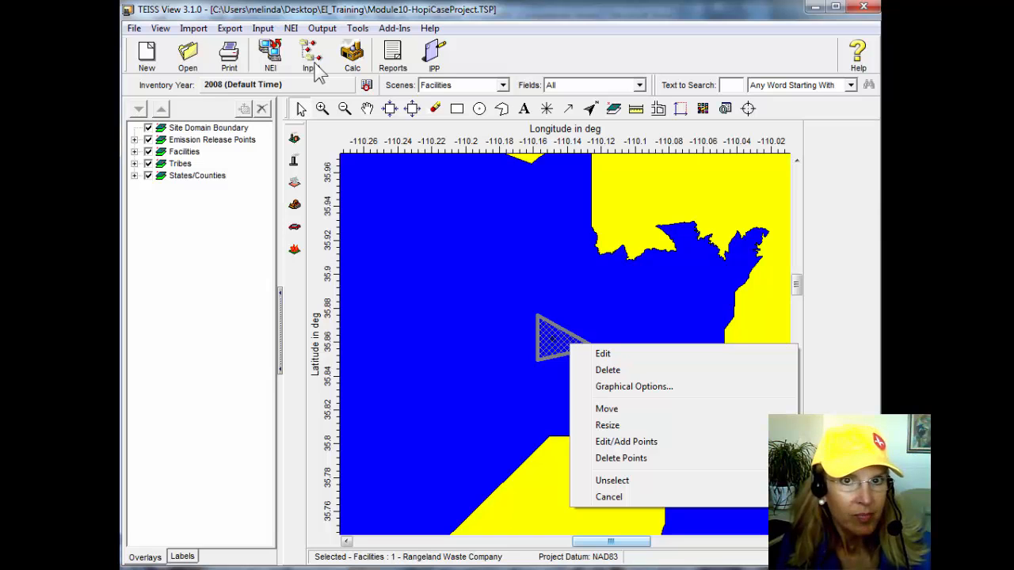
click(620, 356)
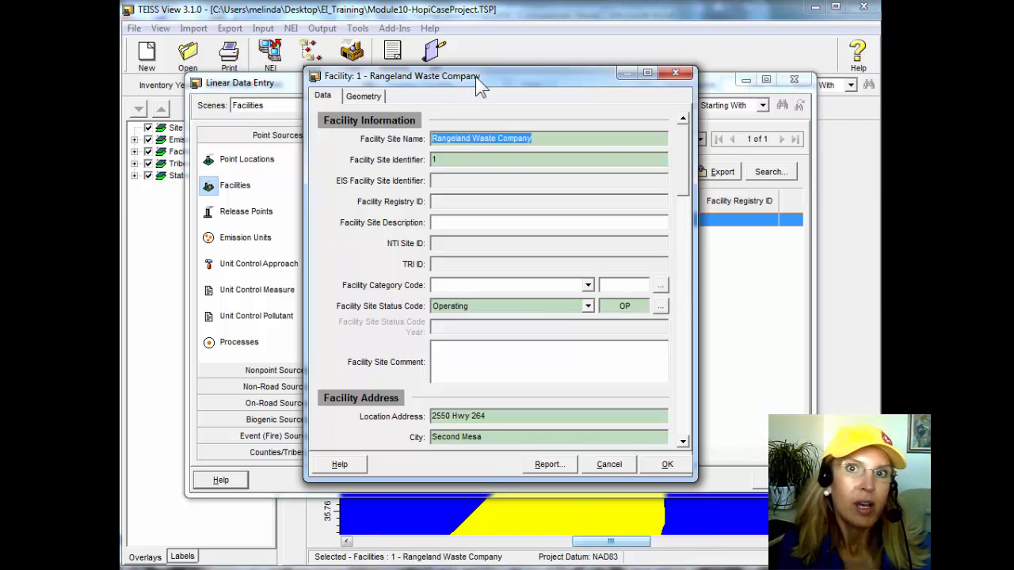
Move the facility record aside, close it, and reposition the Linear Data Entry window.
drag(481, 75, 501, 80)
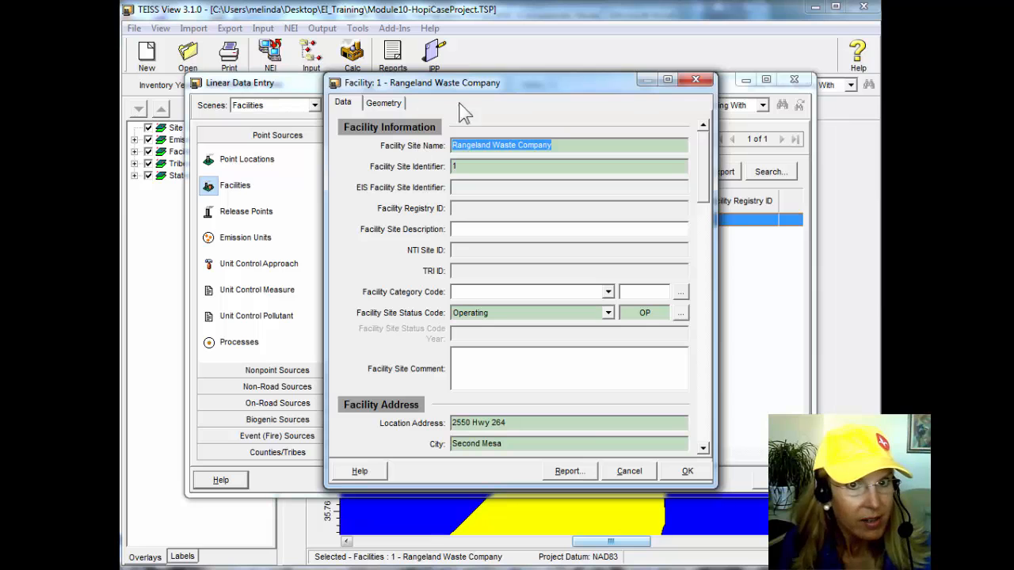
drag(549, 83, 666, 225)
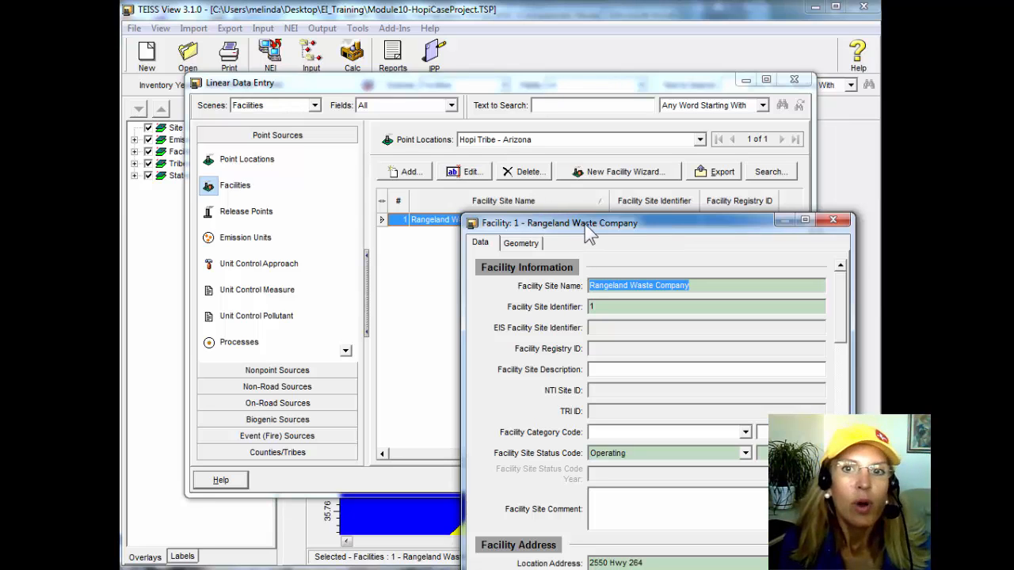
drag(749, 209, 735, 137)
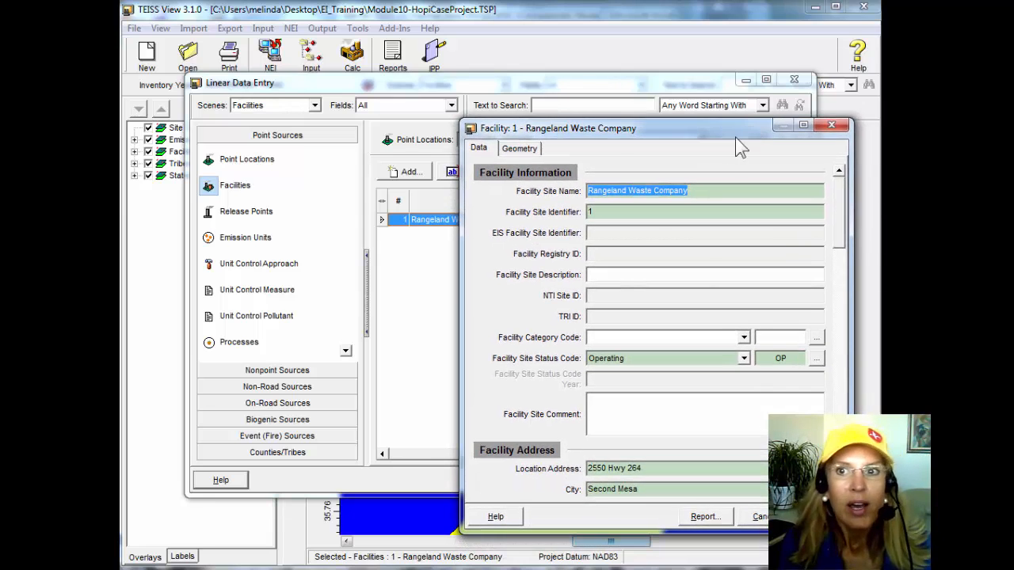
click(832, 127)
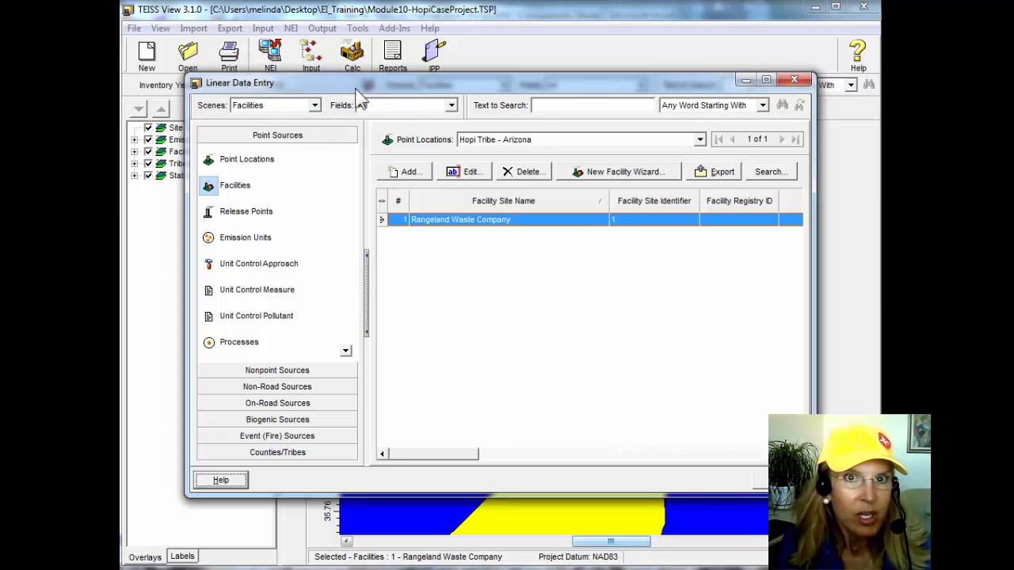
drag(358, 85, 354, 129)
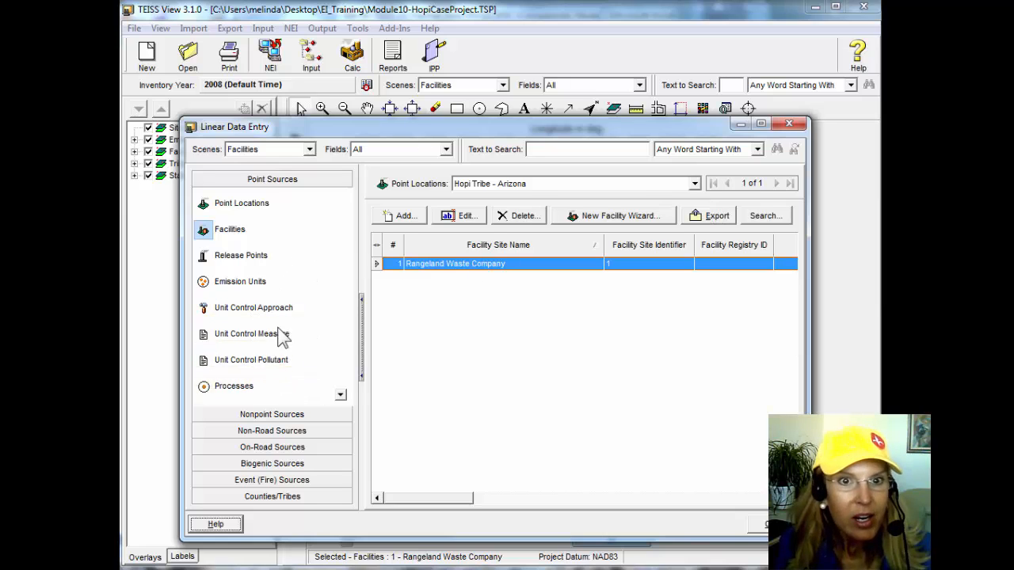
View the release points of the Rangeland Waste Company facility and bring up its emission units list.
mouse_move(294, 335)
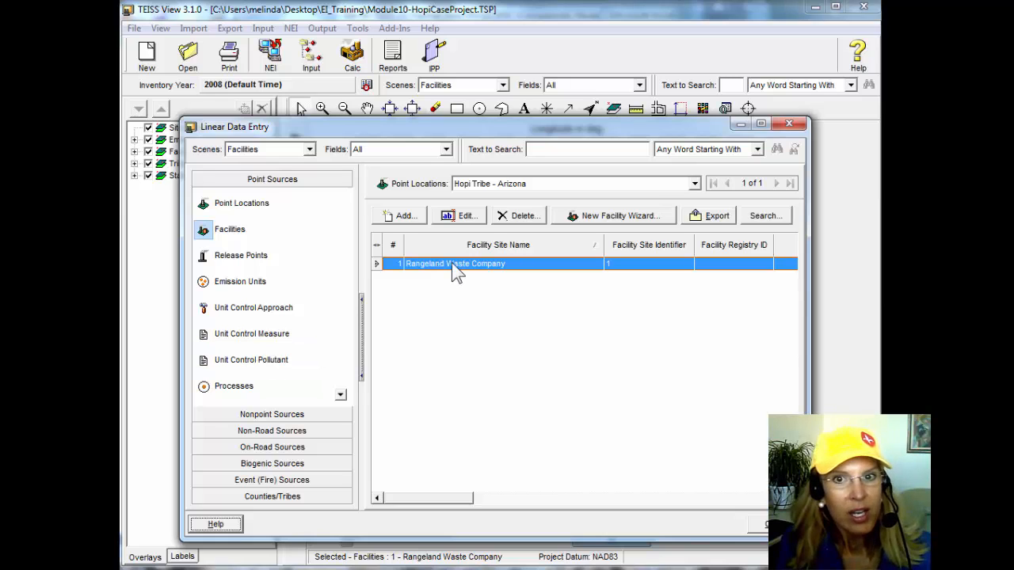
click(261, 255)
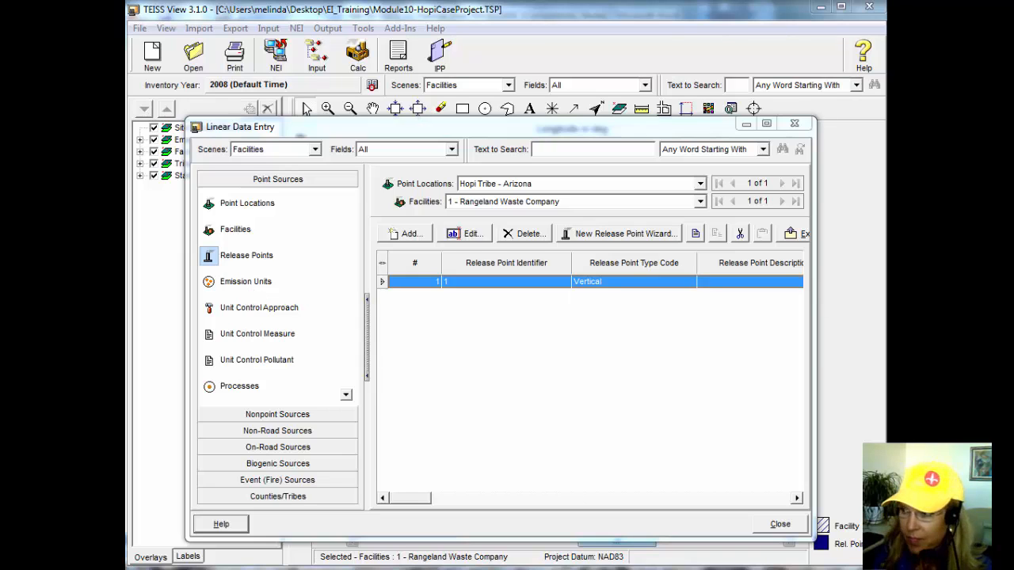
click(239, 282)
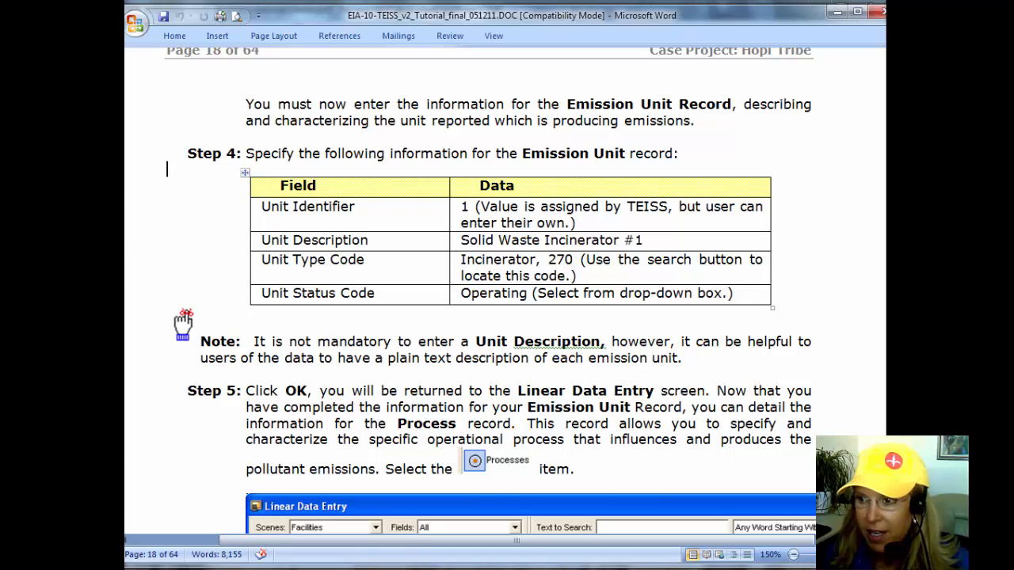
Return to TEISS View and add an emission unit to the facility with the unit description "solid waste incinerator 1".
key(alt+Tab)
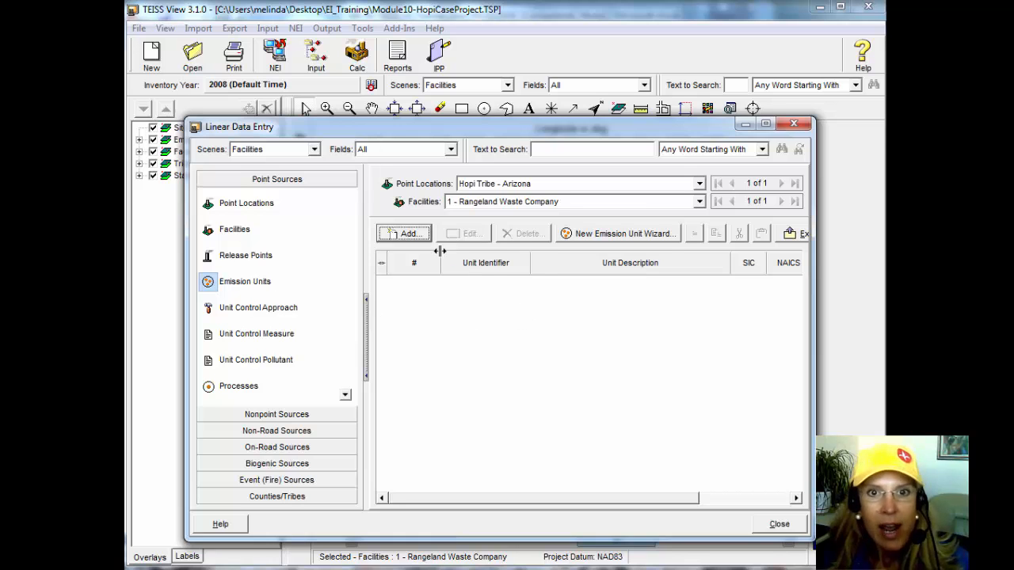
click(407, 233)
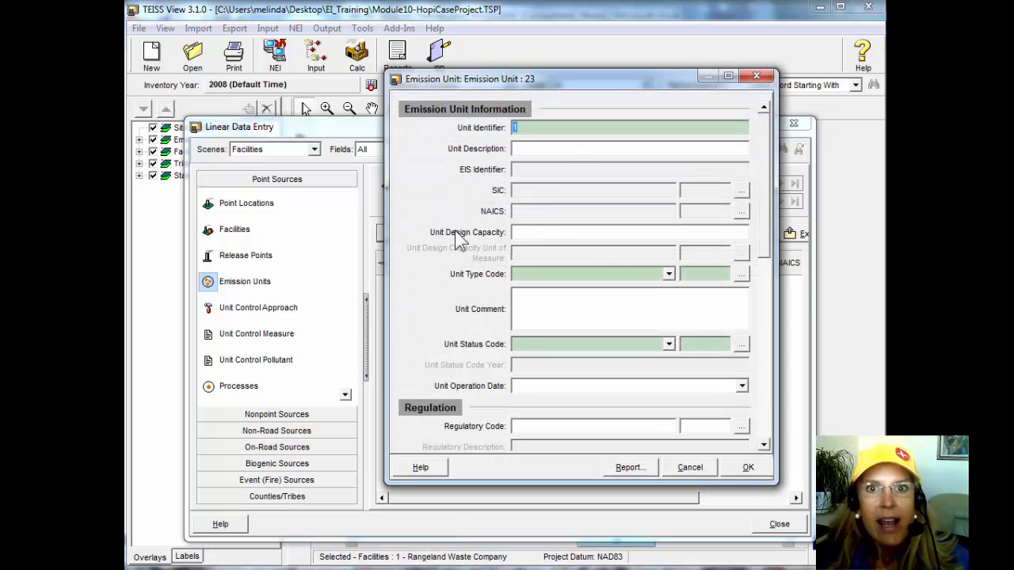
drag(626, 79, 572, 85)
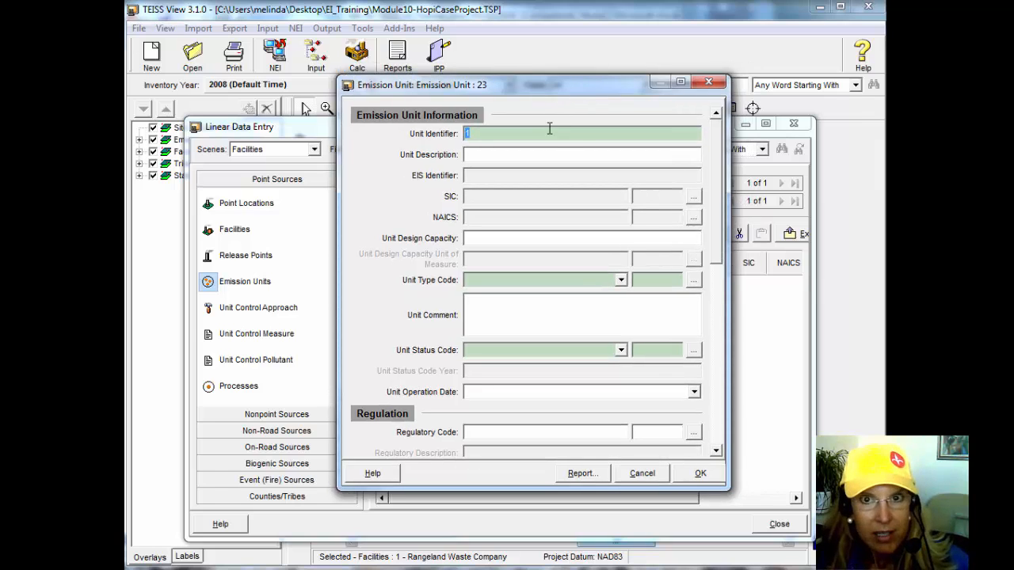
click(527, 158)
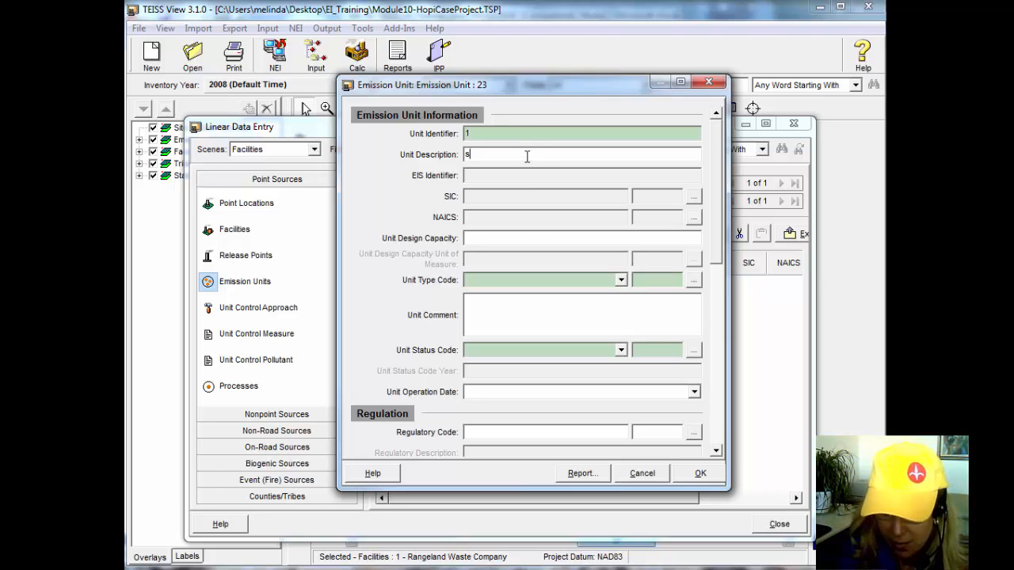
text(solid wast)
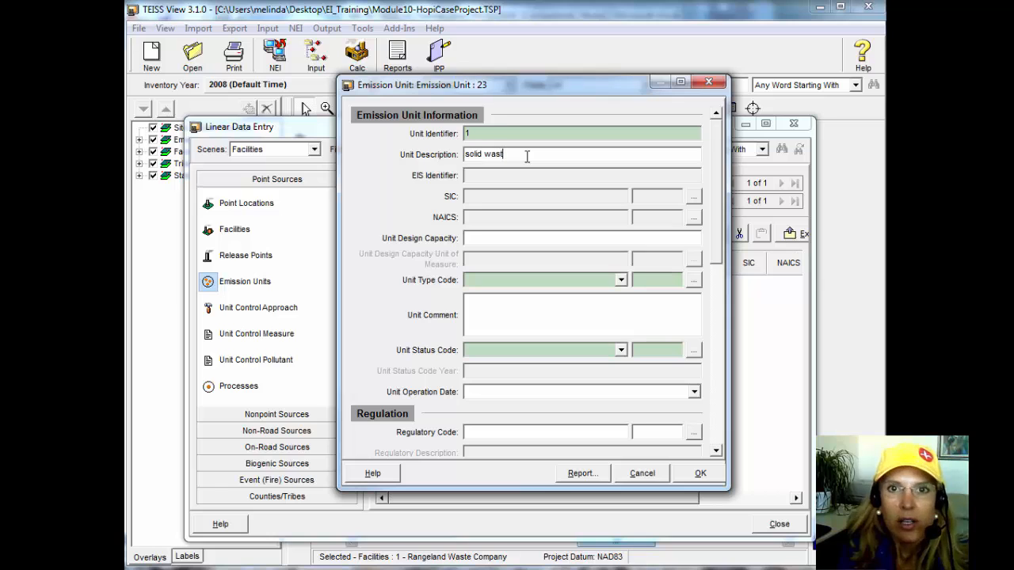
text(e incinerator 1)
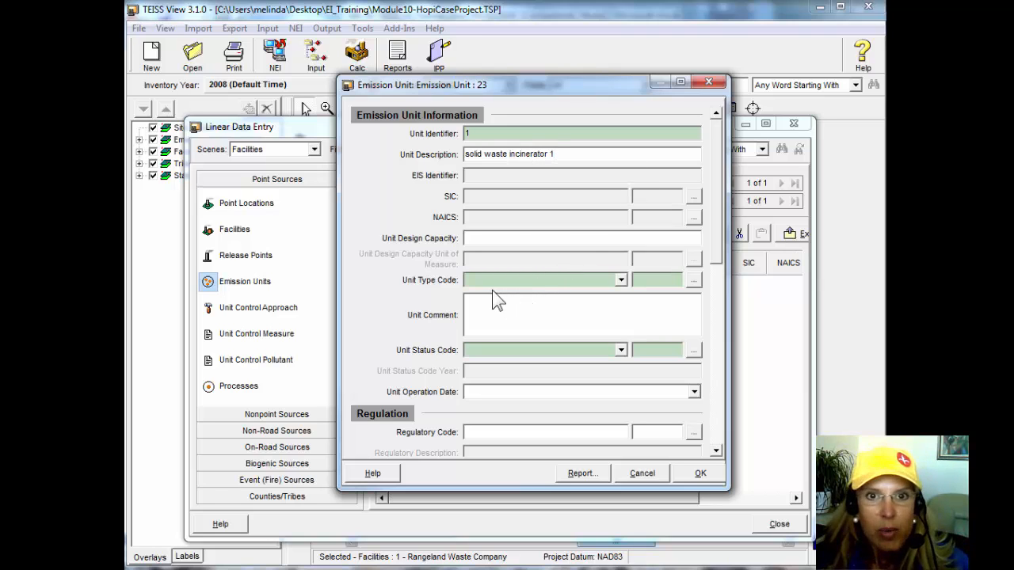
Set the emission unit's type code to Incinerator (270) and its unit status code to Operating (OP).
click(621, 280)
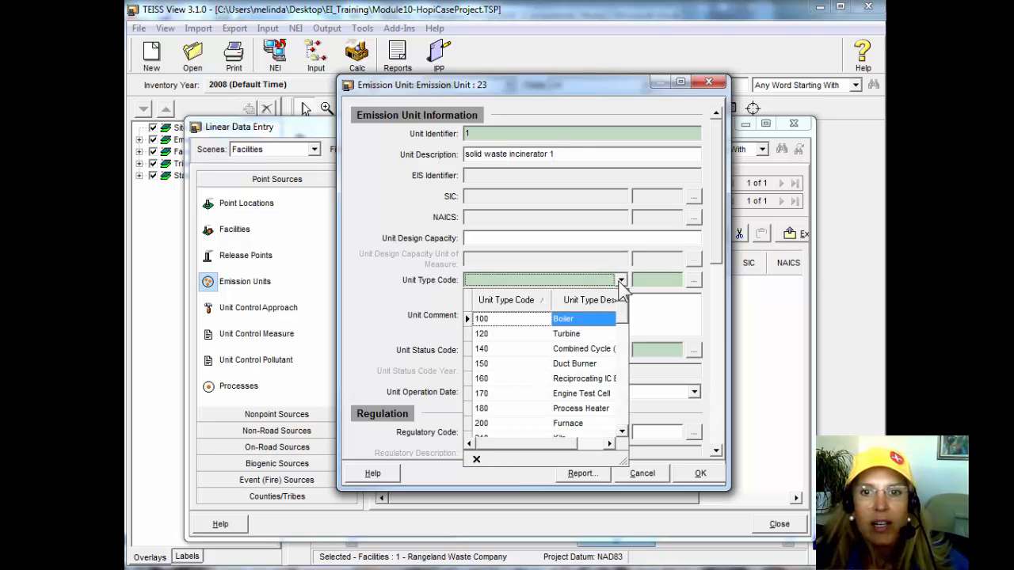
click(622, 433)
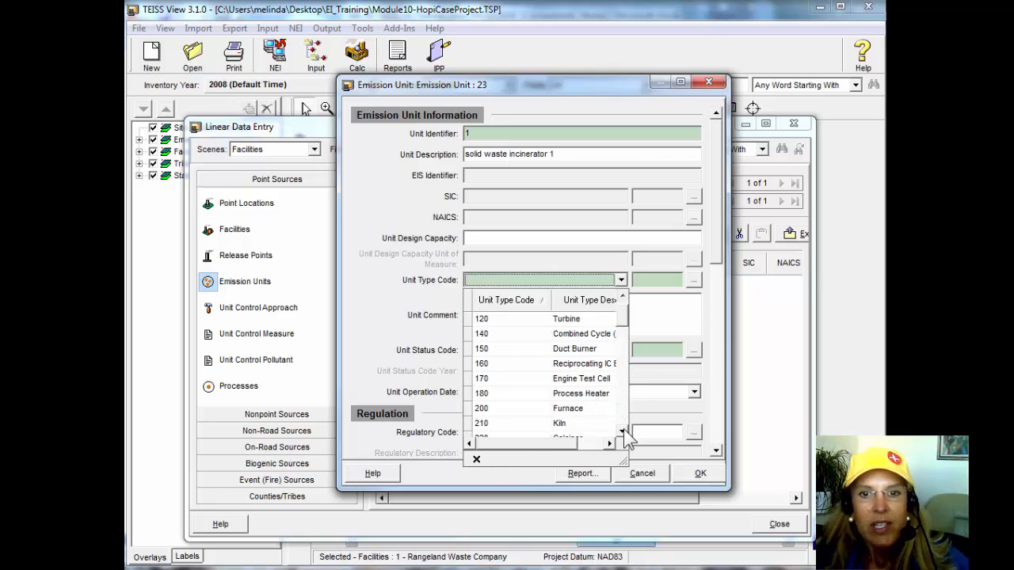
click(622, 432)
click(623, 432)
click(623, 433)
click(623, 433)
click(623, 432)
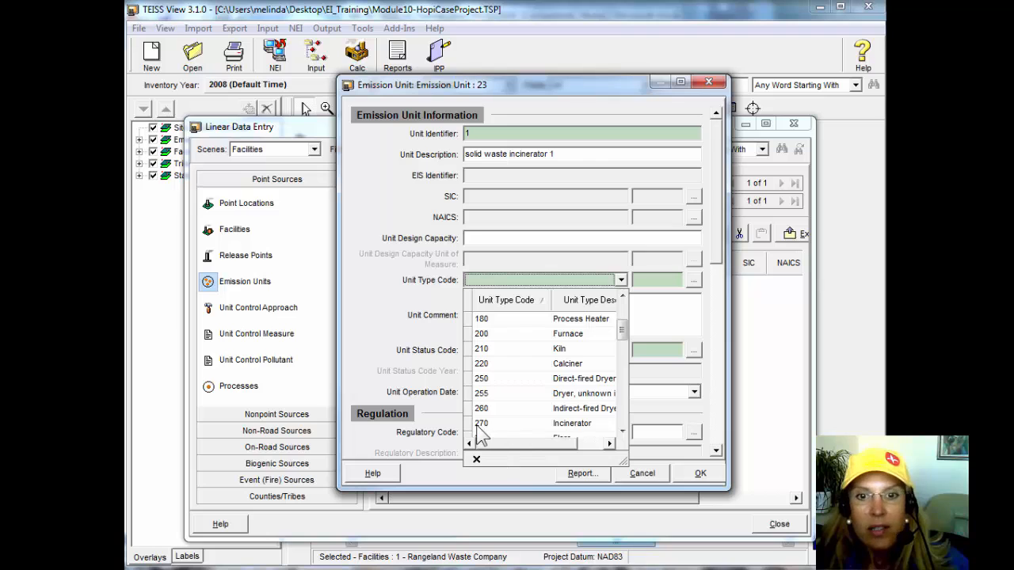
click(565, 425)
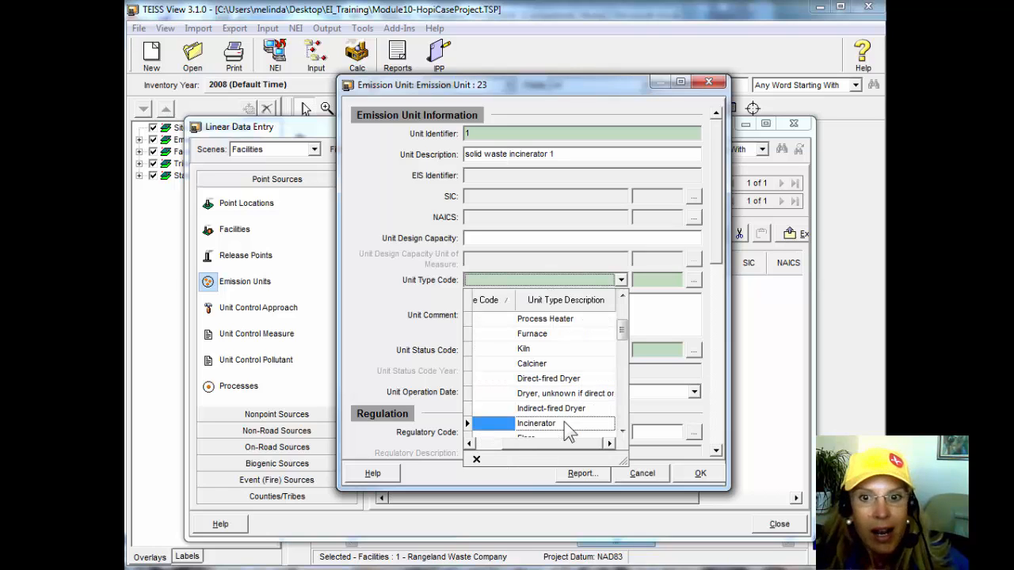
click(564, 423)
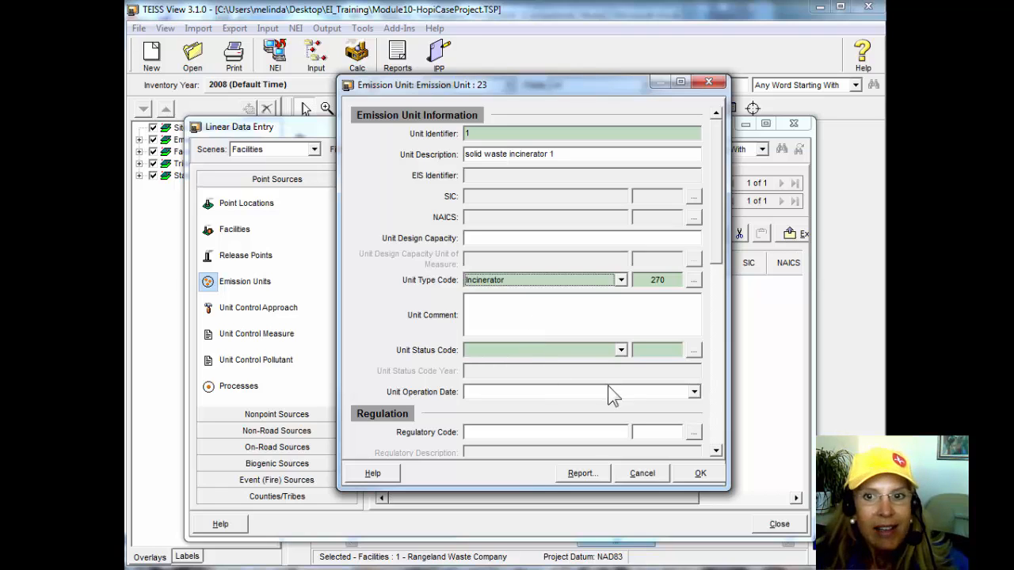
click(621, 351)
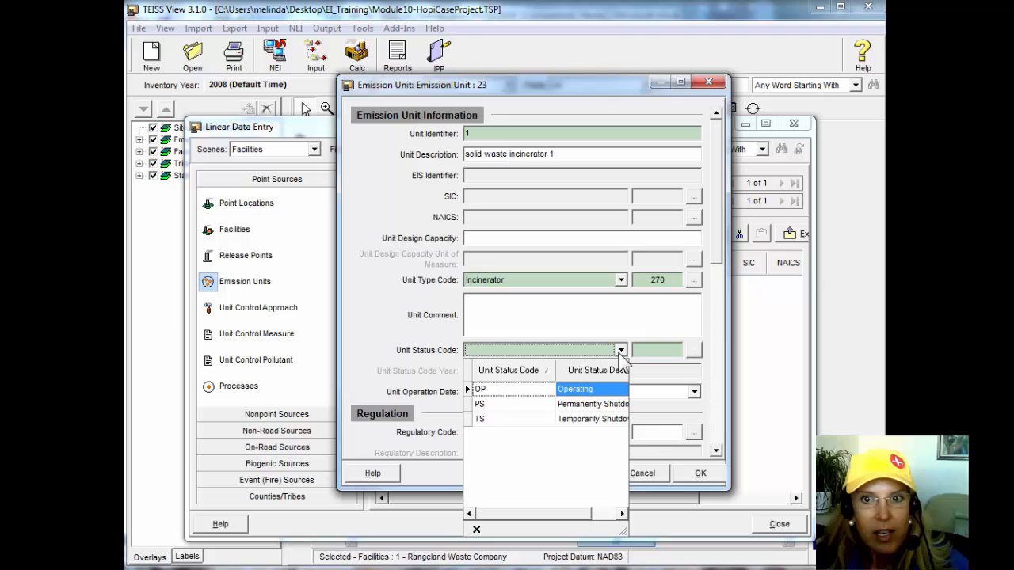
click(613, 392)
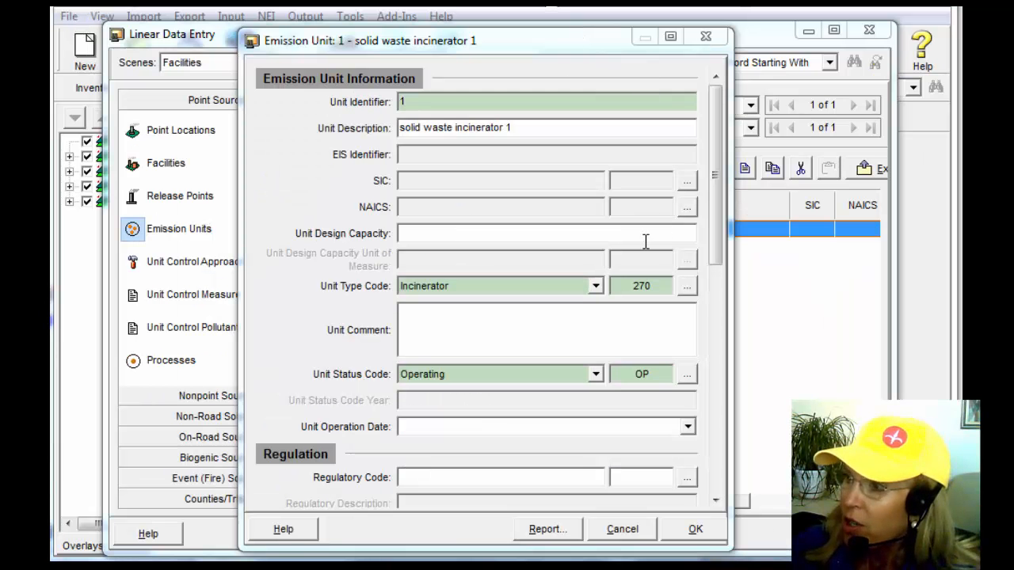
Review the Regulation, Data Entry, Data Collected and Data Checked sections of the emission unit record, and accept the record.
drag(723, 269, 721, 372)
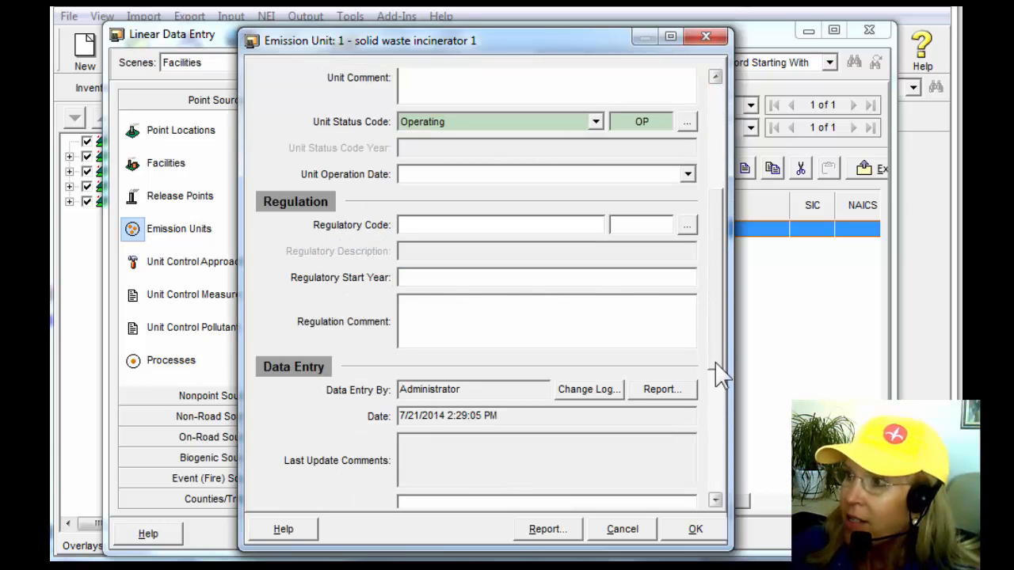
click(715, 501)
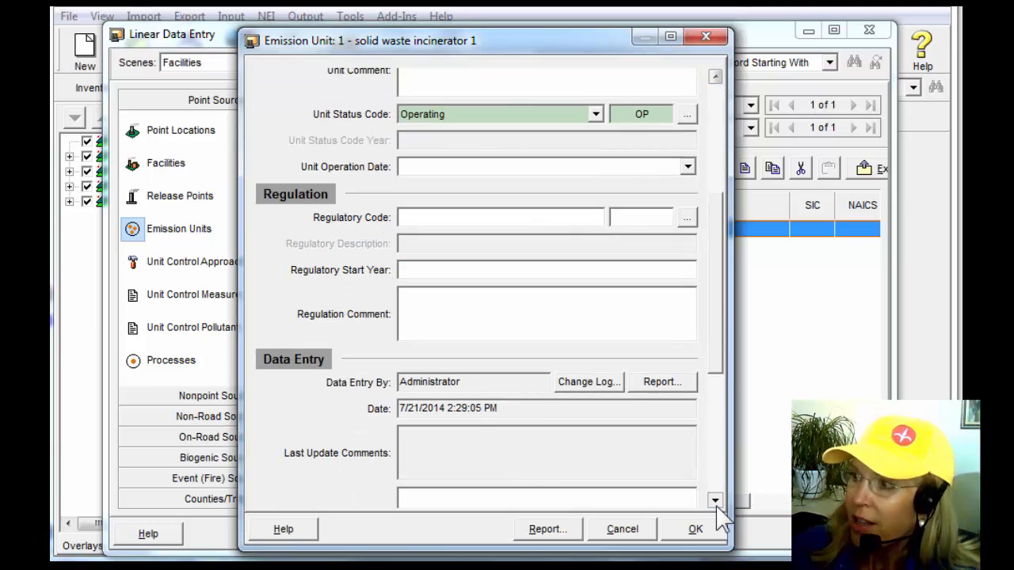
click(715, 501)
click(715, 501)
click(716, 501)
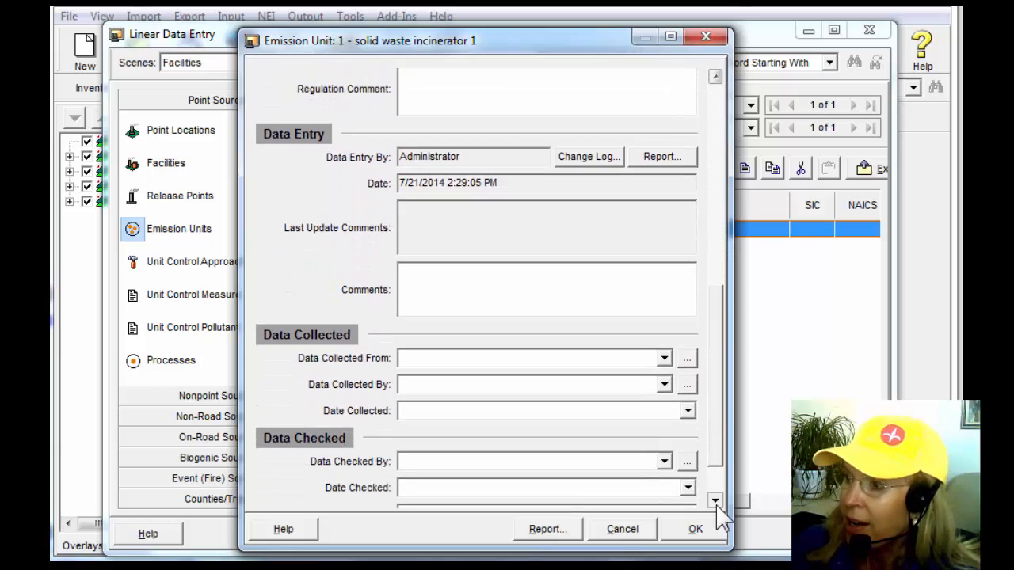
click(715, 500)
click(716, 500)
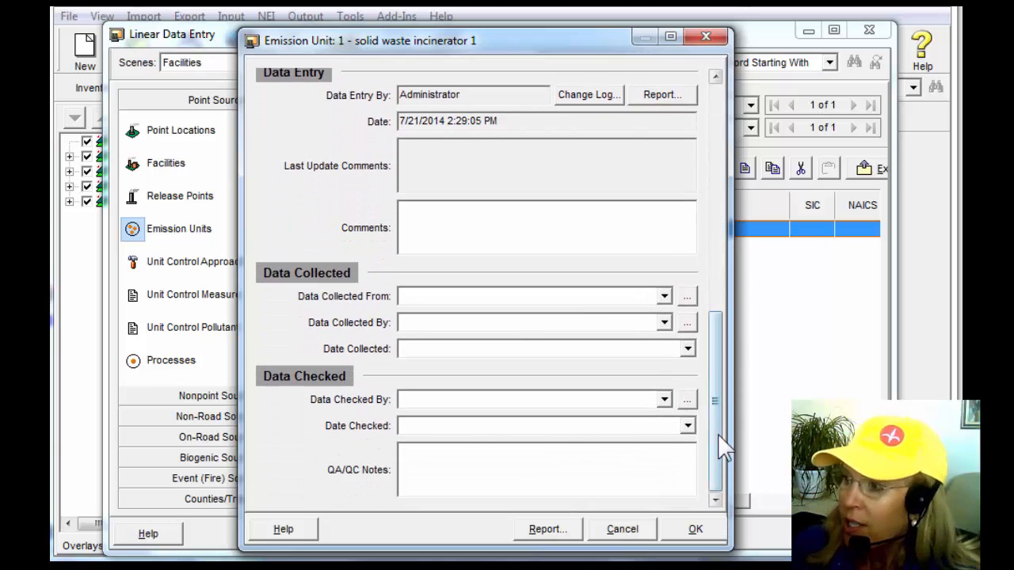
scroll(715, 380, up, 3)
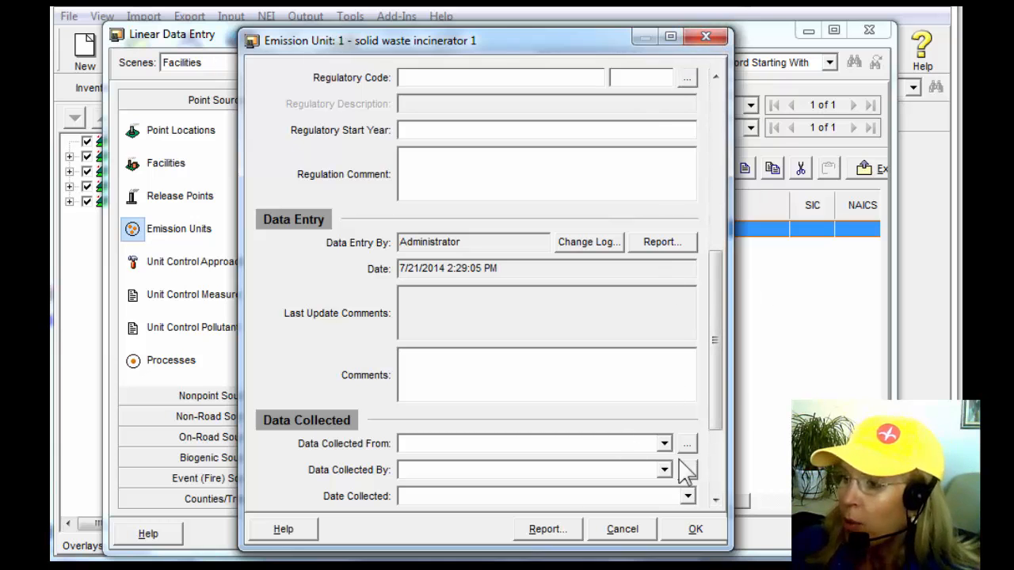
click(686, 532)
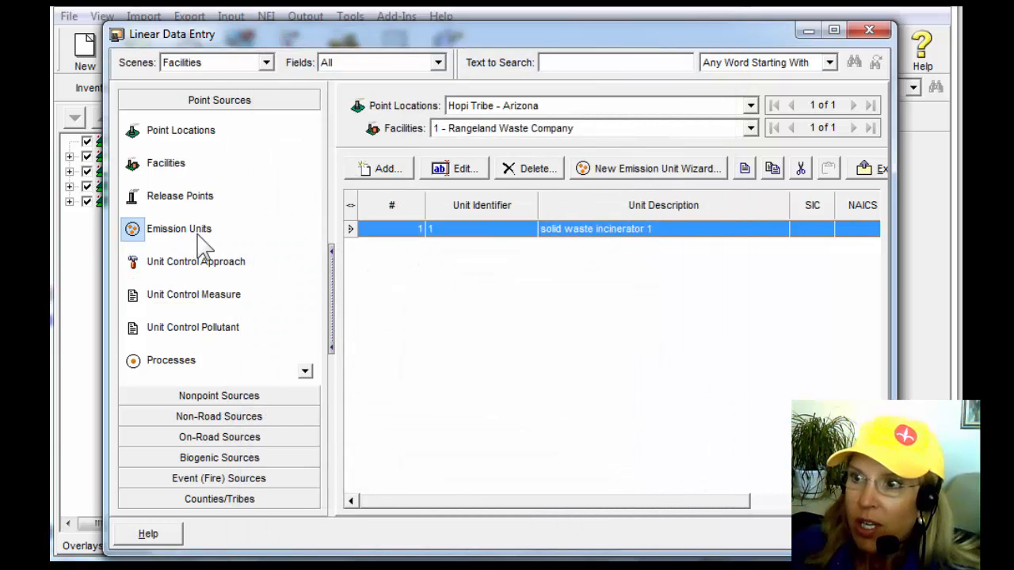
Display the unit control approach records for solid waste incinerator 1.
mouse_move(224, 268)
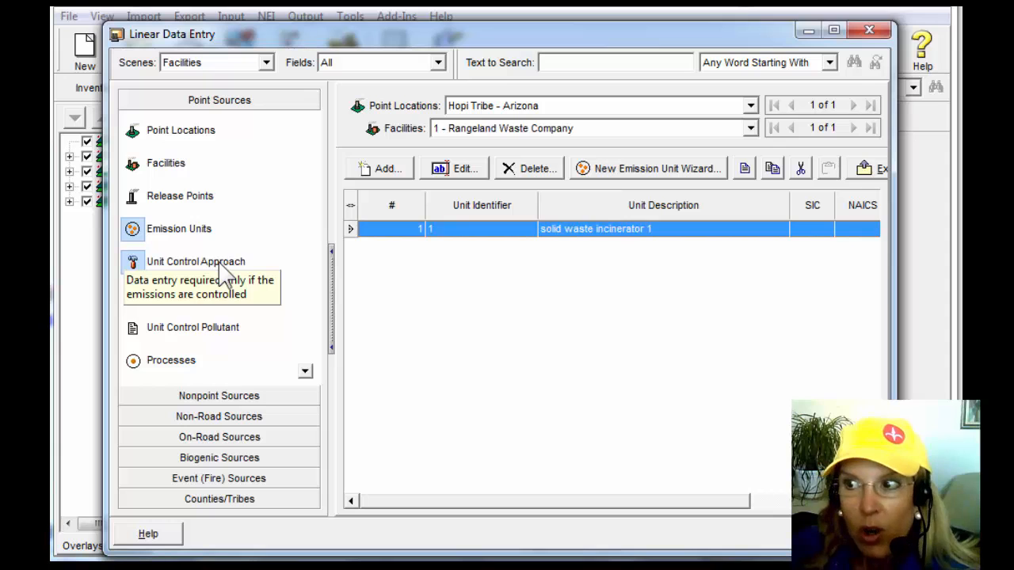
click(221, 265)
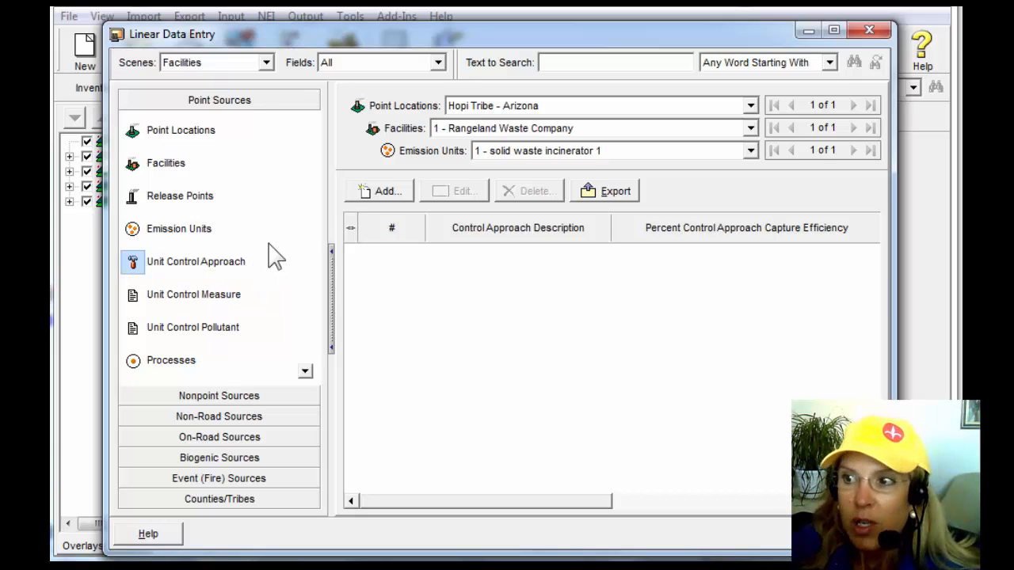
Display the unit control measure and unit control pollutant records for solid waste incinerator 1.
click(236, 297)
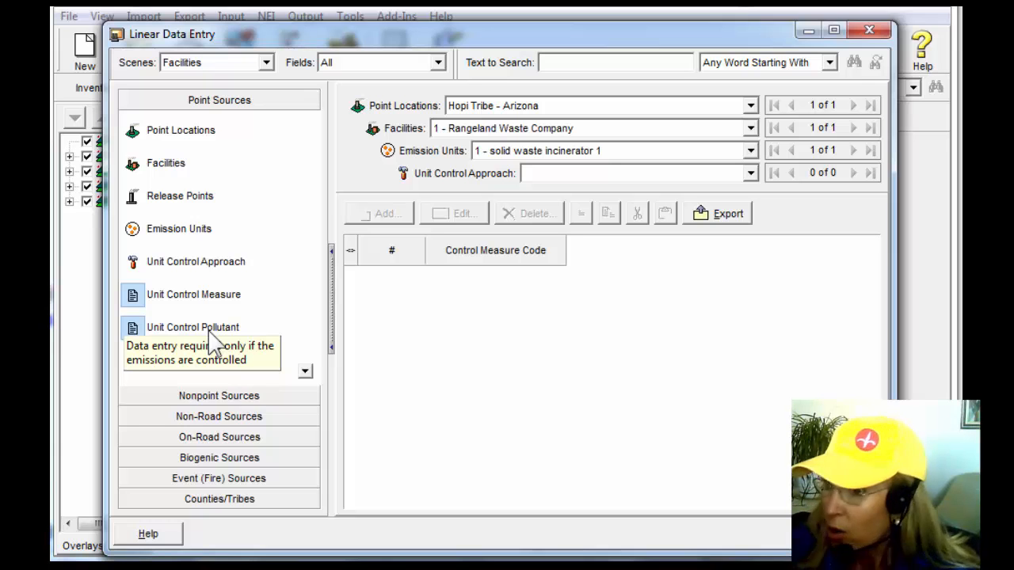
click(210, 332)
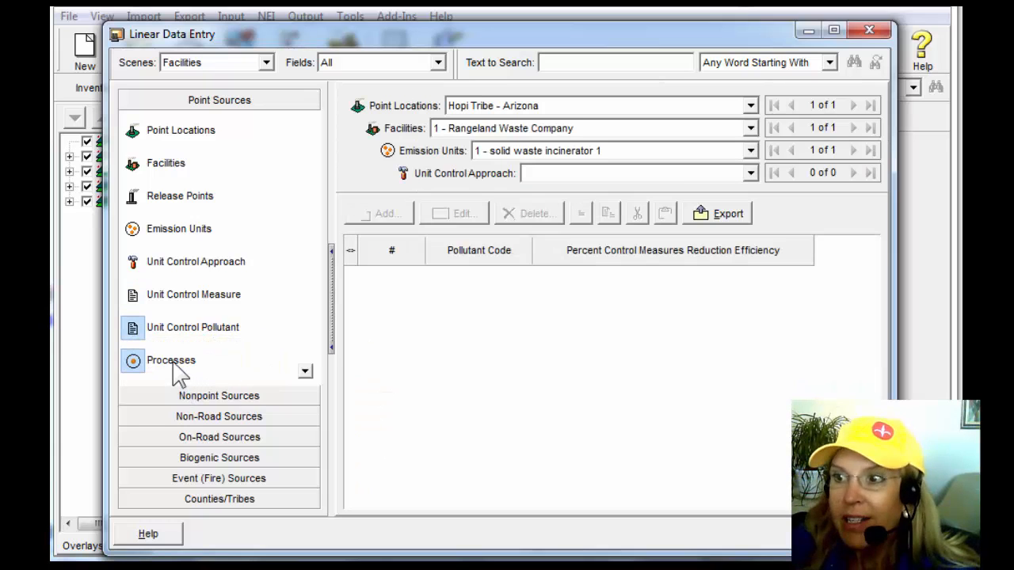
Add a process to solid waste incinerator 1 and open the SCC database lookup for its source classification code.
click(174, 364)
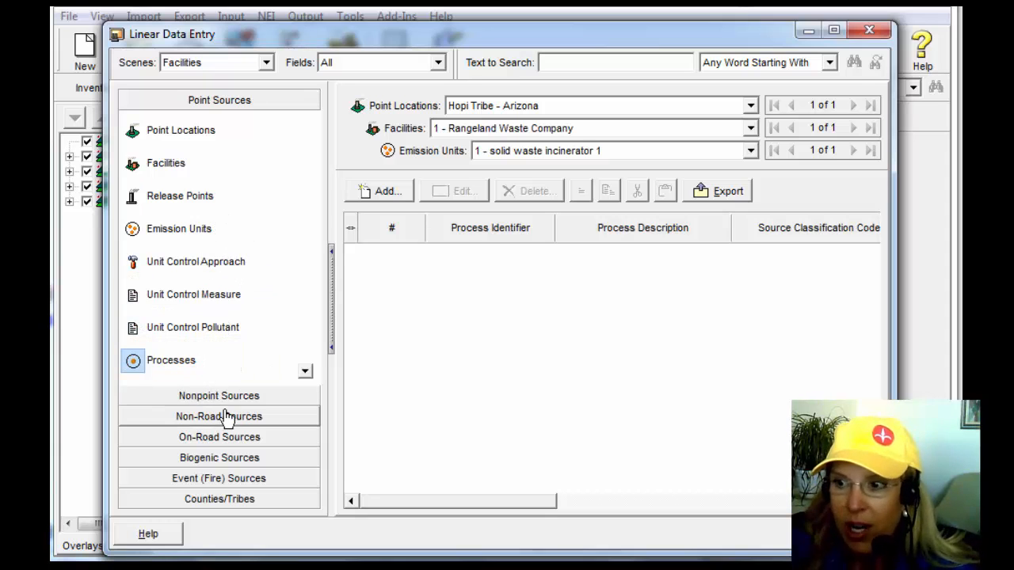
key(alt+Tab)
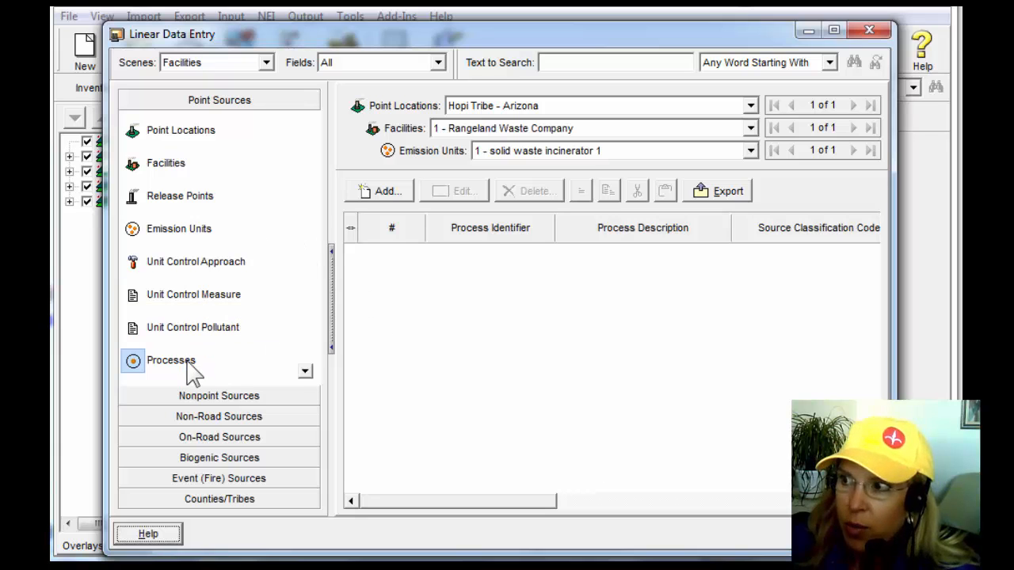
click(387, 193)
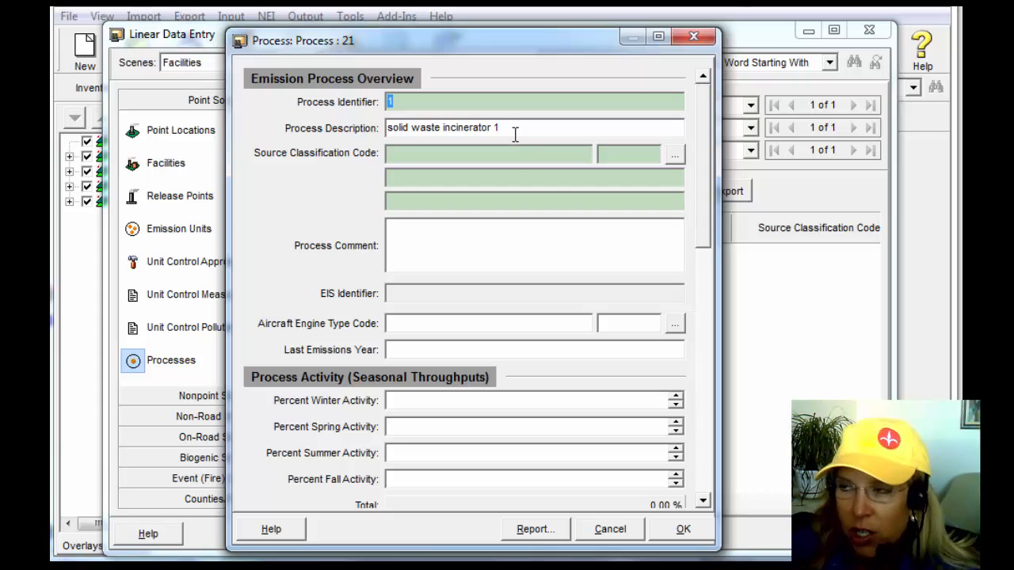
click(674, 155)
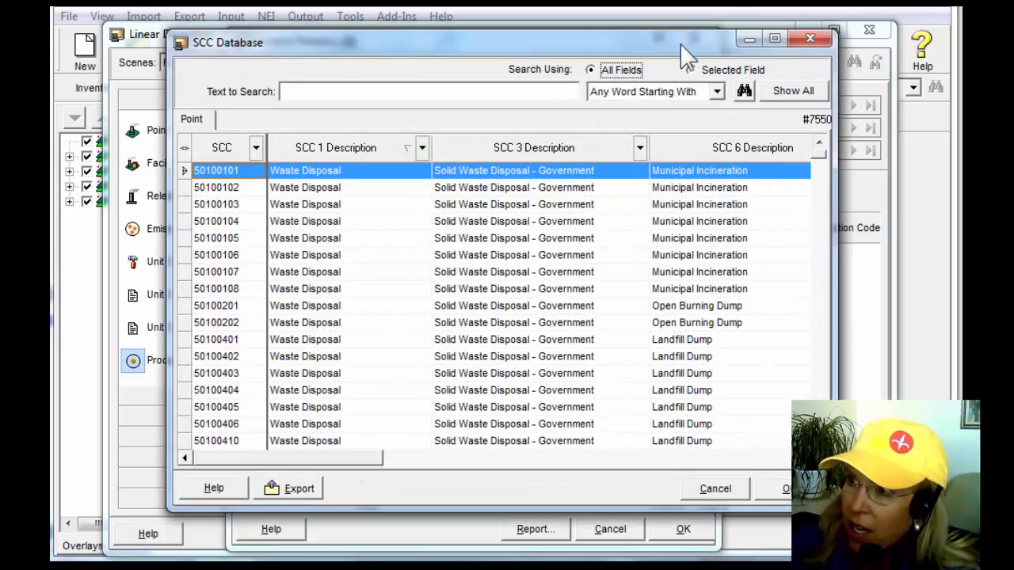
drag(685, 56, 664, 283)
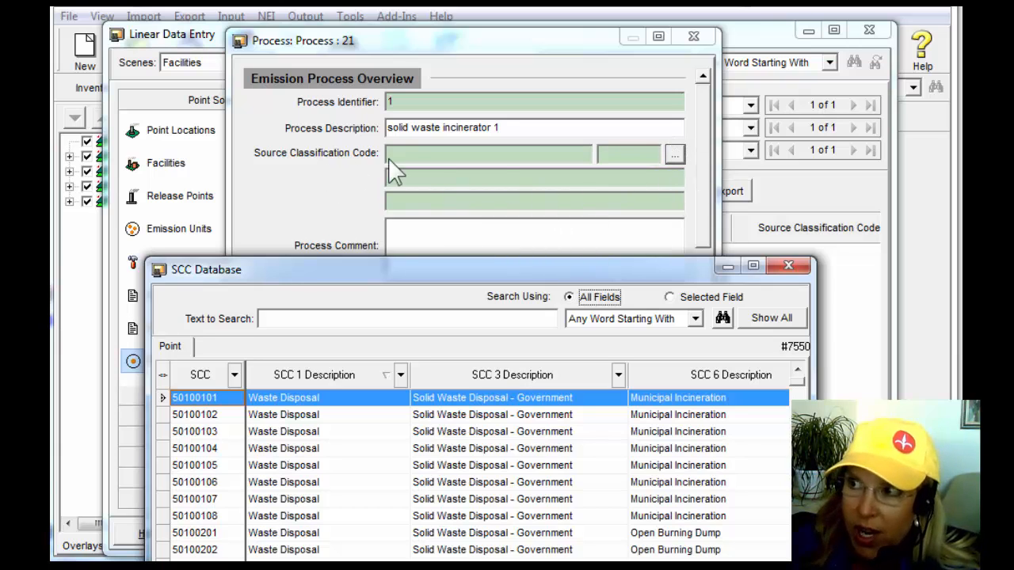
drag(481, 277, 504, 51)
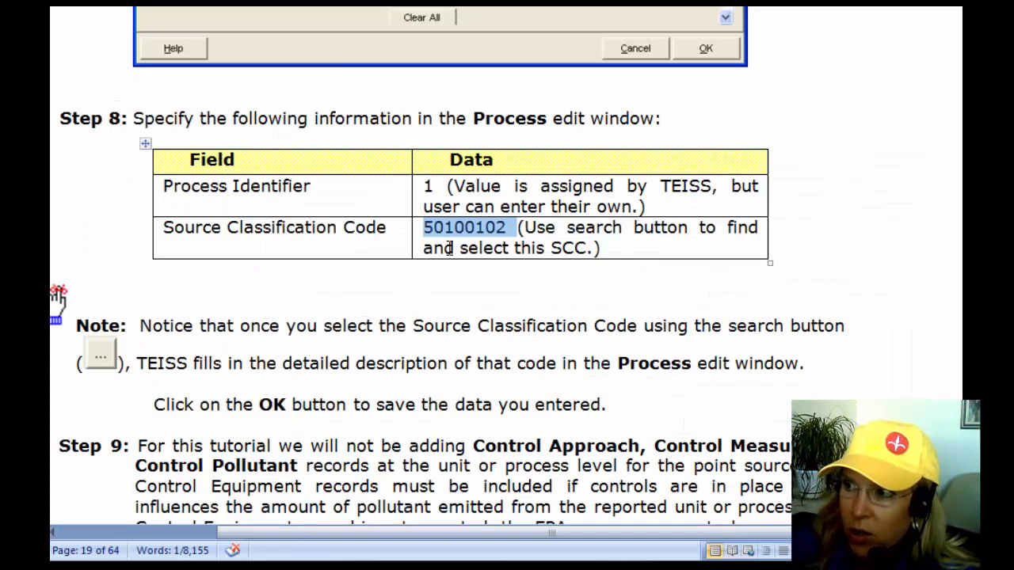
Copy the source classification code 50100102 from the Step 8 table of the tutorial document in Word.
click(444, 229)
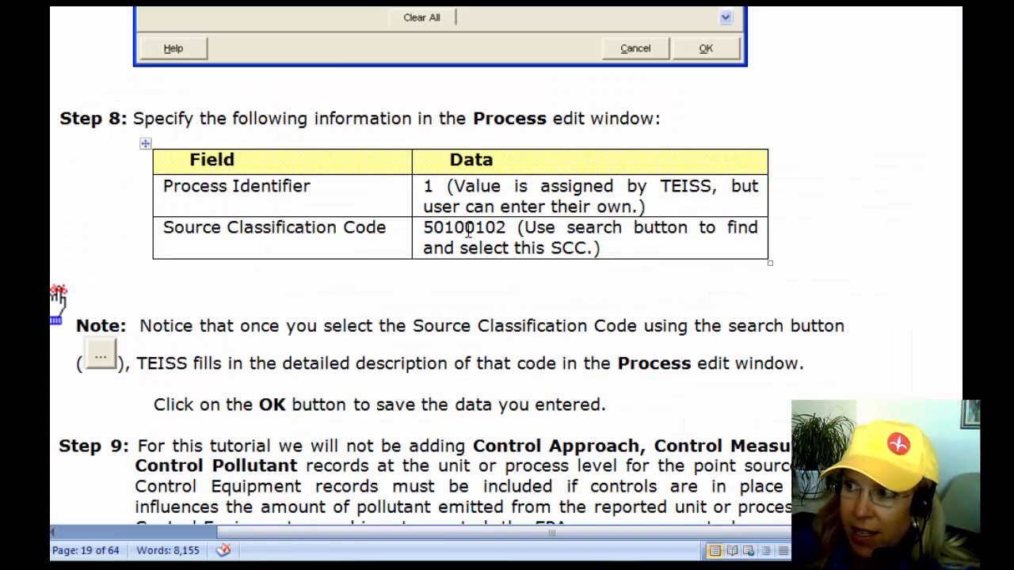
double_click(468, 230)
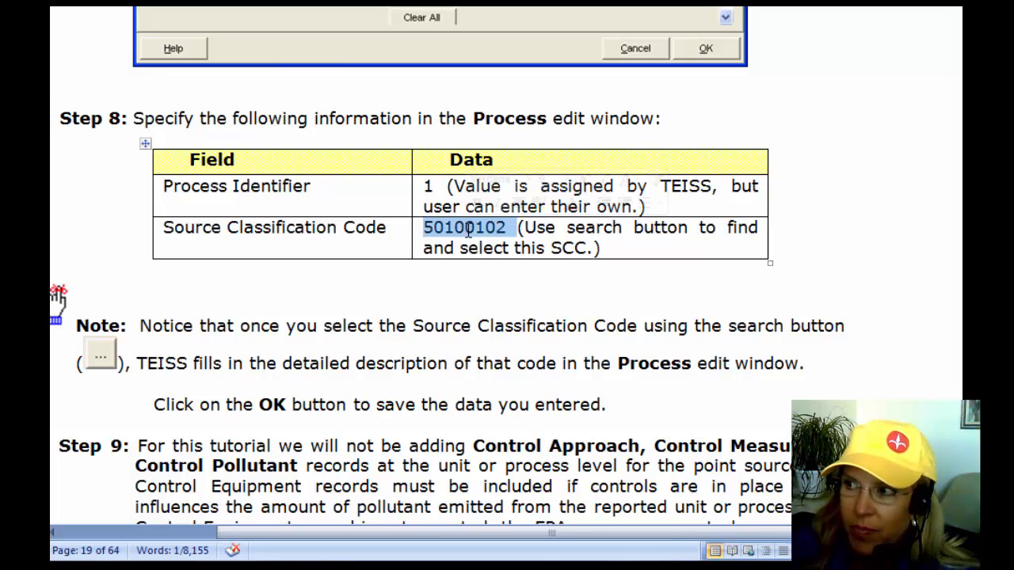
right_click(471, 244)
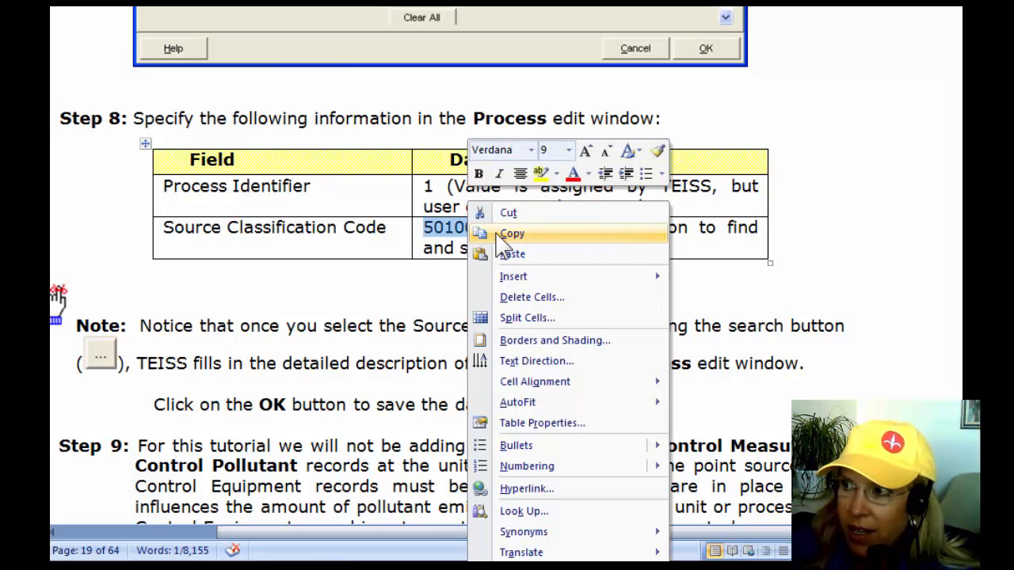
click(510, 233)
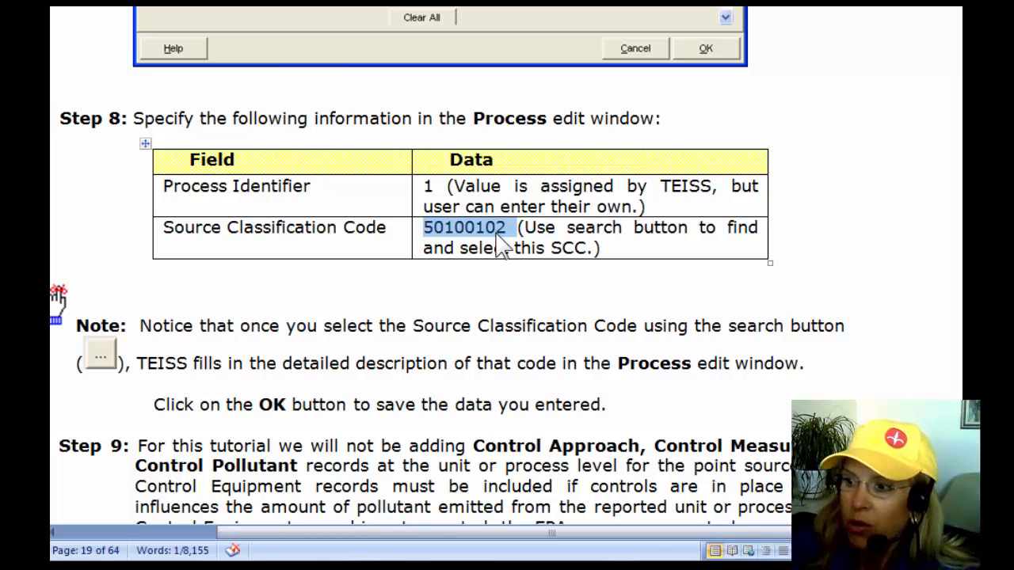
Return to TEISS, search all fields of the SCC database for 50100102 and examine the matching record's material and measure.
click(637, 567)
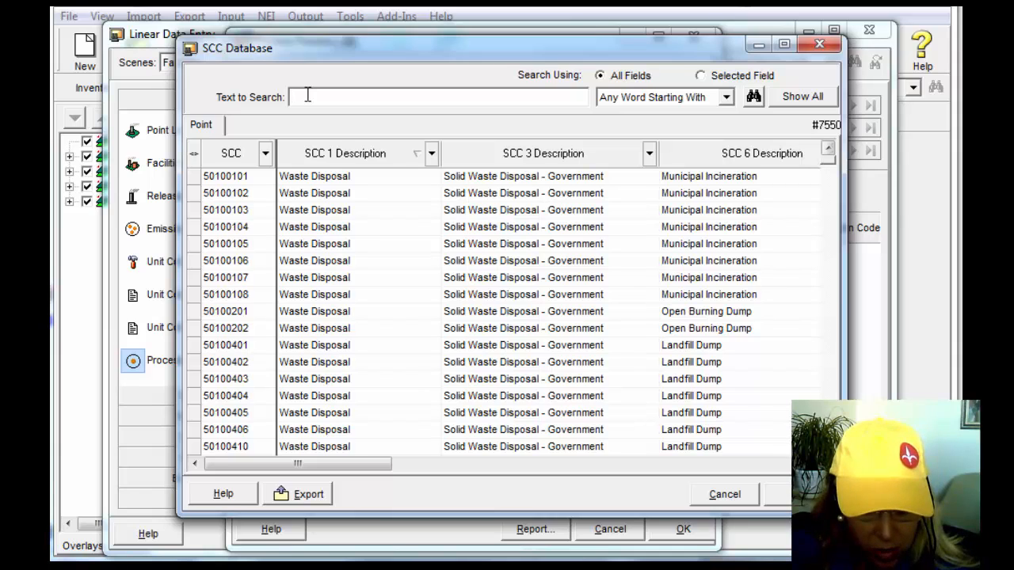
key(ctrl+v)
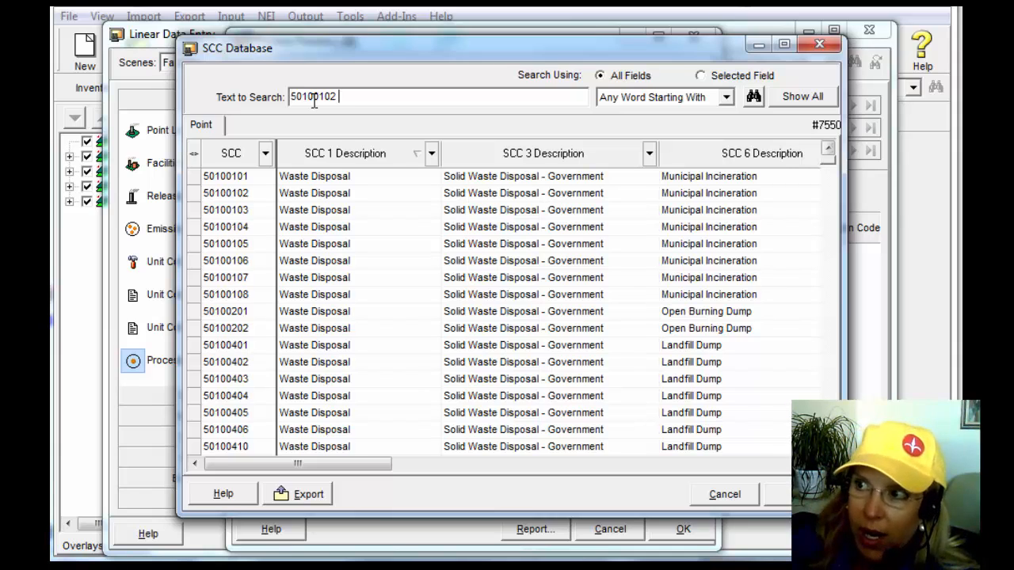
click(753, 101)
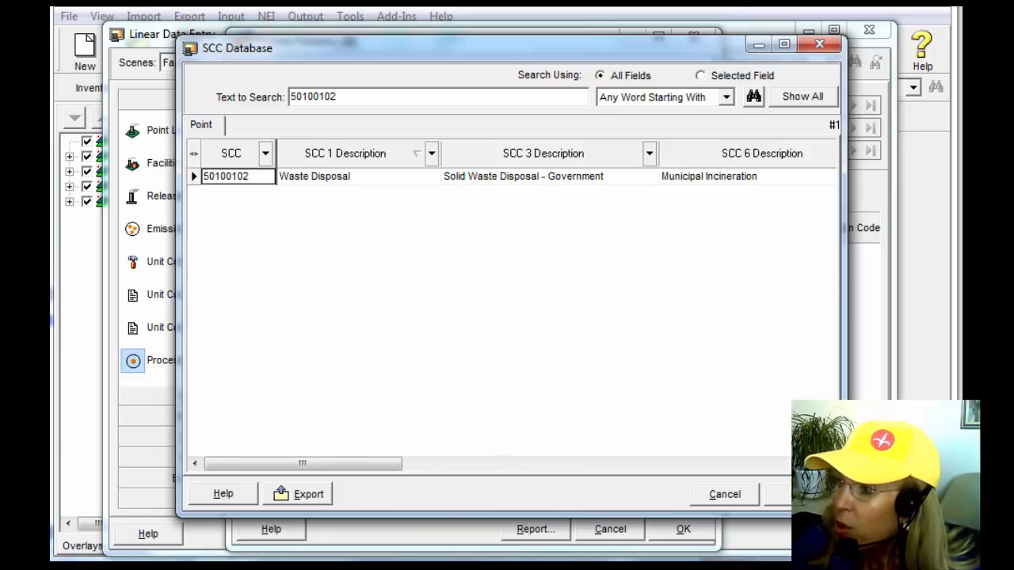
click(828, 464)
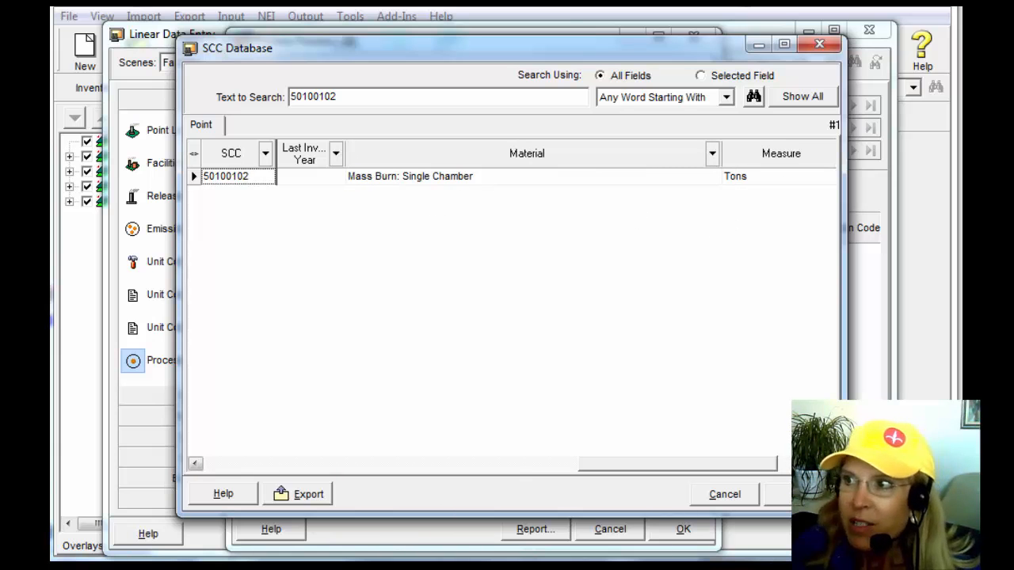